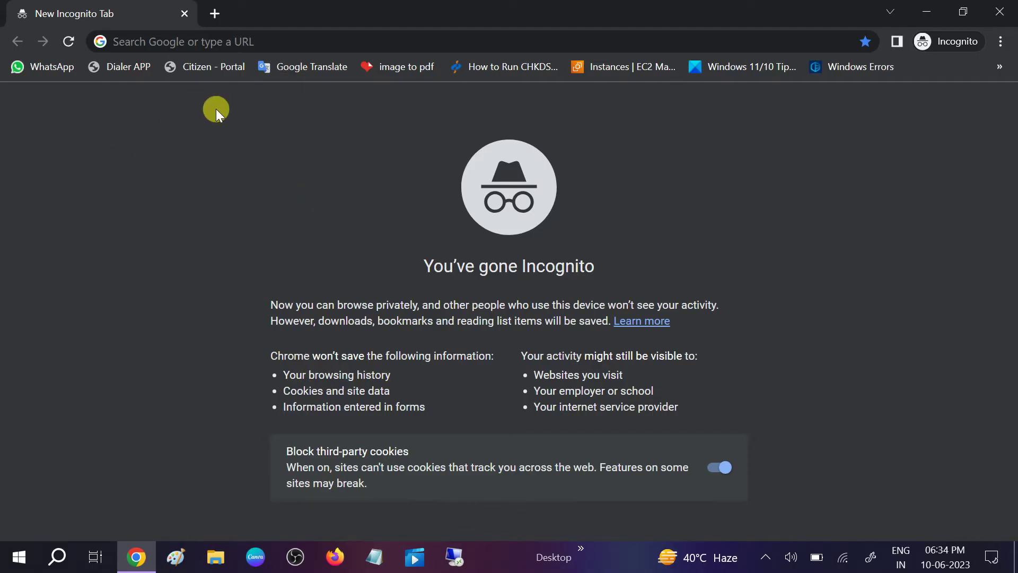
# Reach the Extensions page from the Chrome main menu, confirming no extensions are installed.
pyautogui.click(1000, 45)
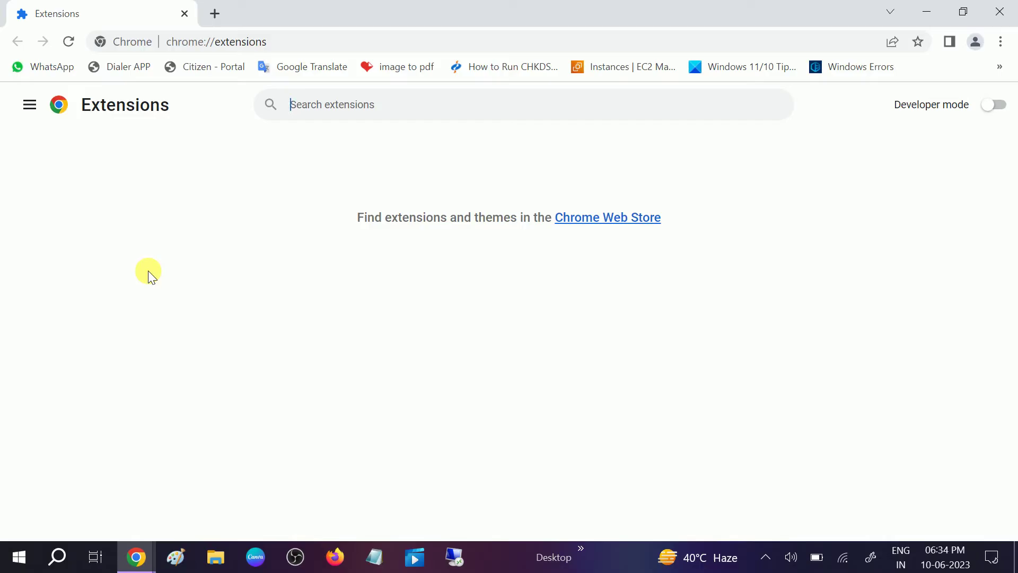
# View the Accessibility section of Chrome Settings from the main menu.
pyautogui.click(1001, 44)
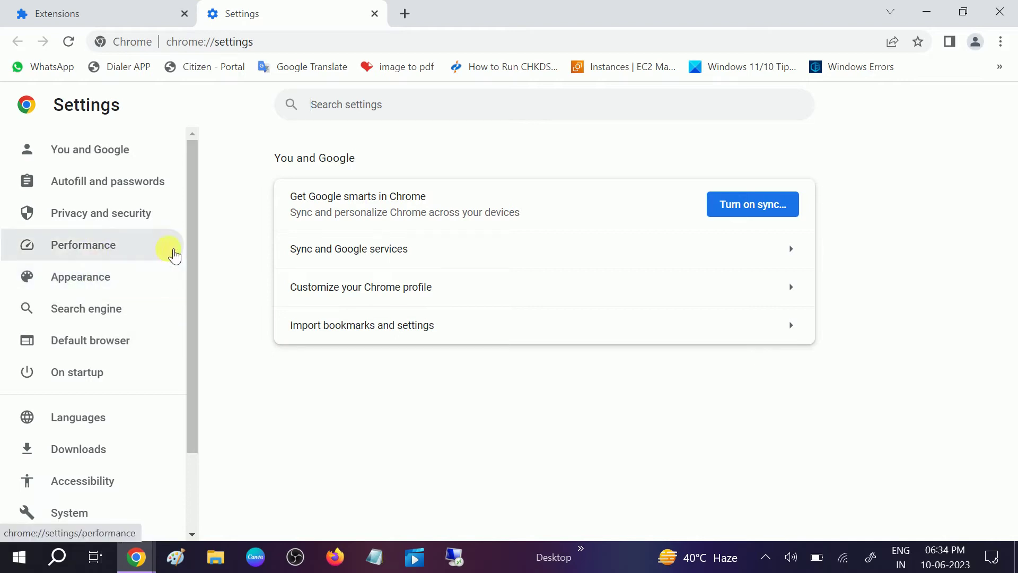
pyautogui.moveTo(191, 254); pyautogui.dragTo(183, 342)
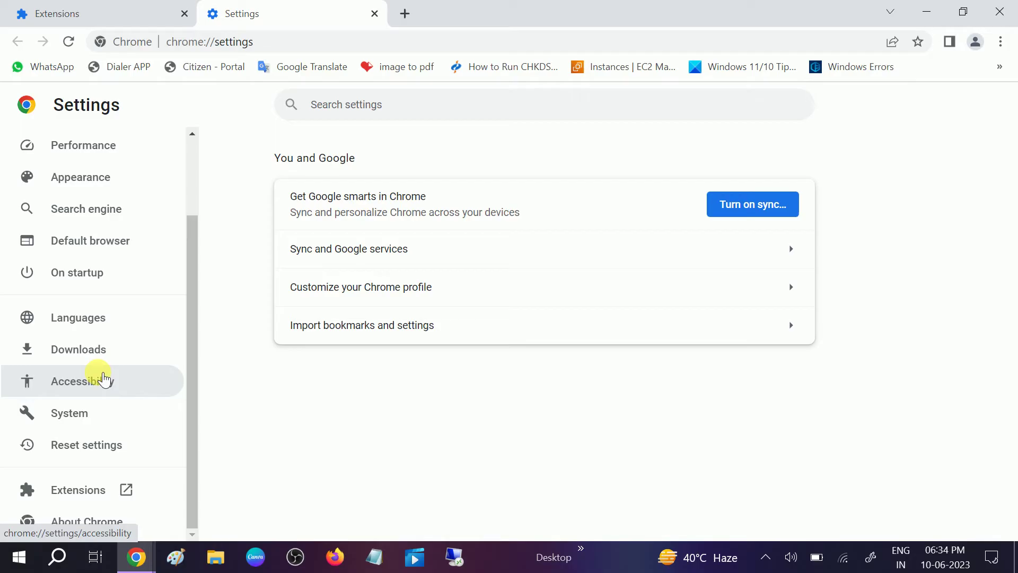
pyautogui.click(76, 382)
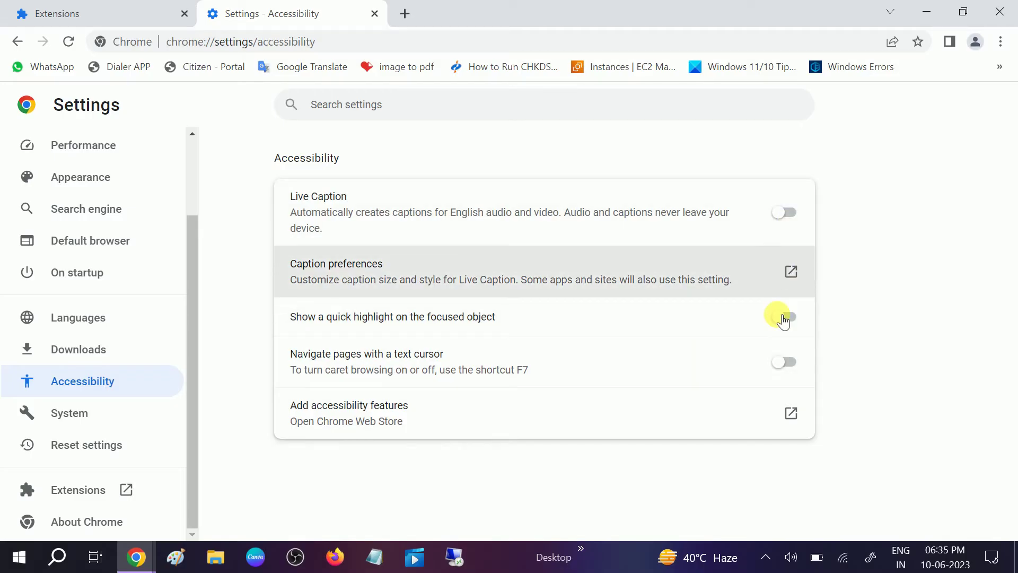
# Restore Chrome settings to their original defaults and confirm the reset.
pyautogui.click(87, 449)
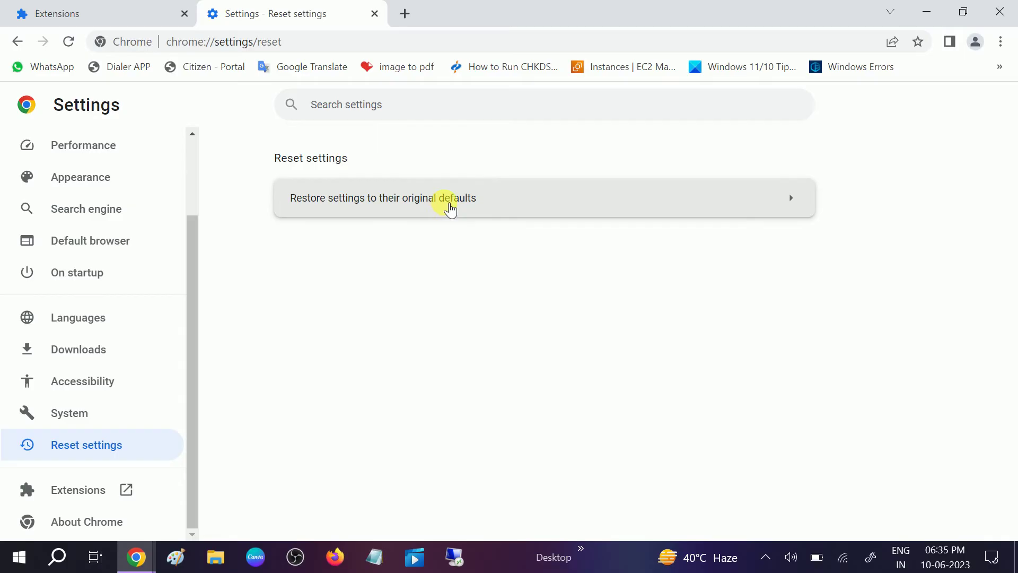
pyautogui.click(451, 205)
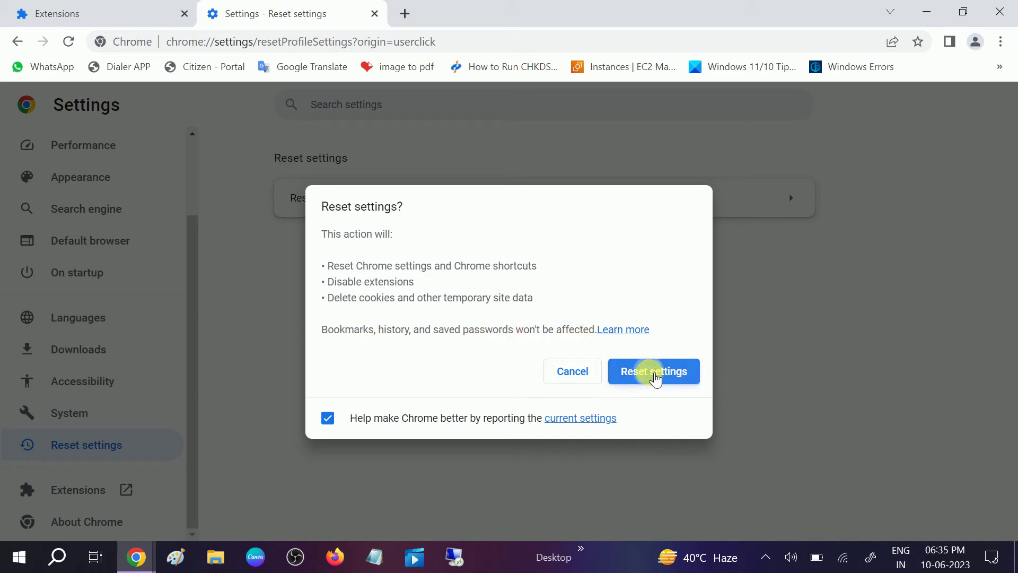
pyautogui.click(652, 375)
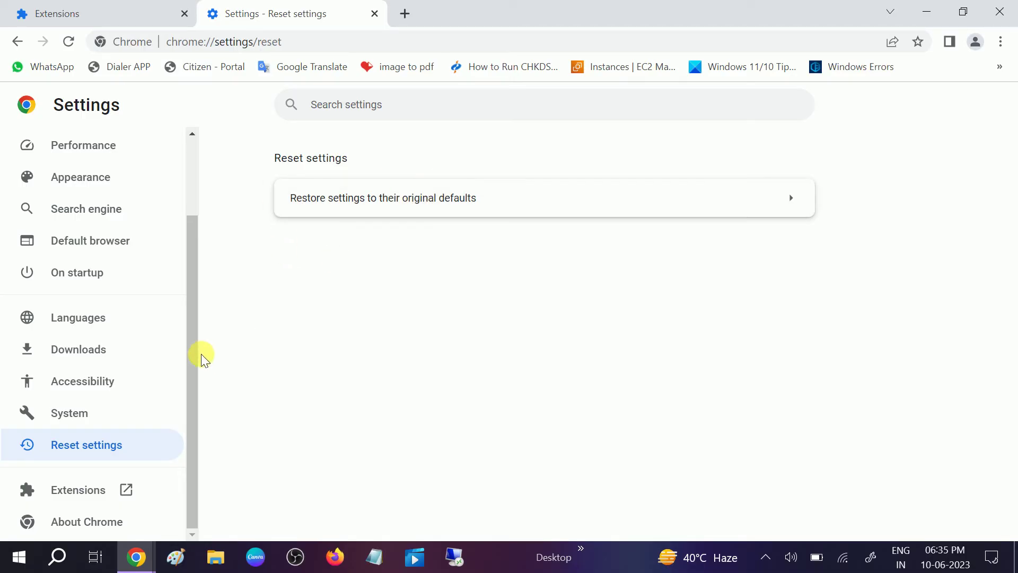
pyautogui.moveTo(197, 347); pyautogui.dragTo(199, 247)
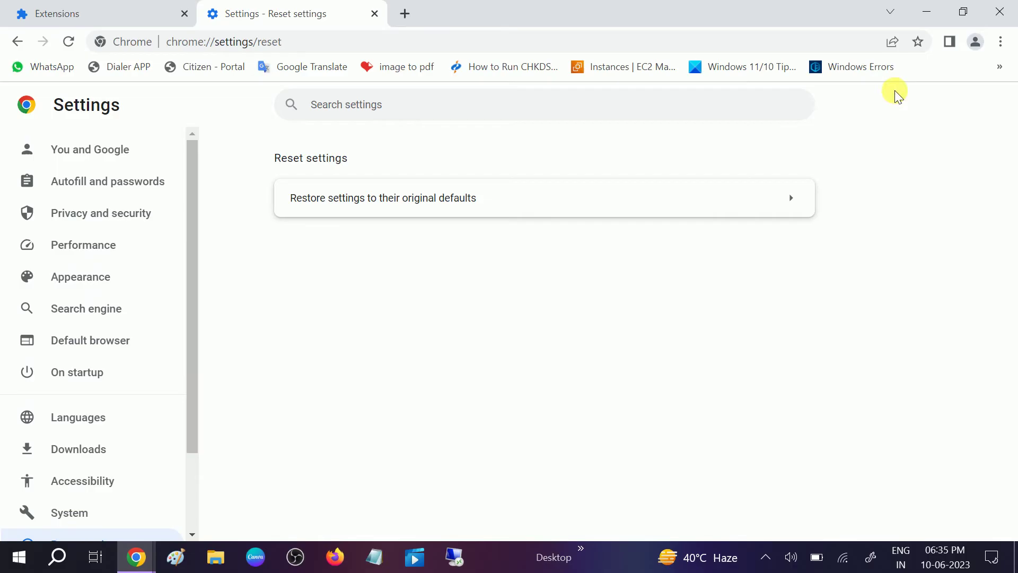
# View the History page and bring up the Clear browsing data dialog.
pyautogui.click(1001, 44)
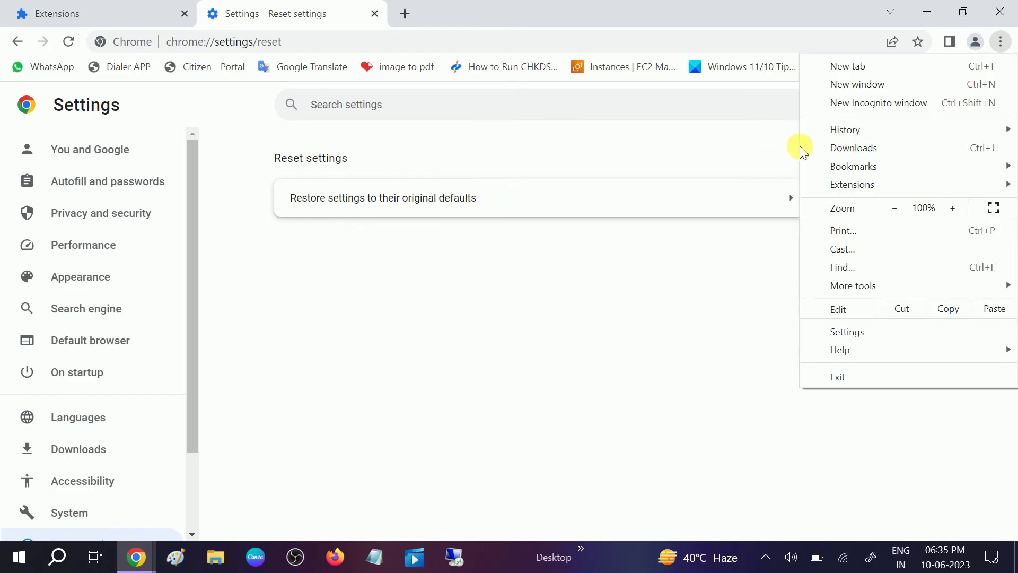
pyautogui.moveTo(845, 130)
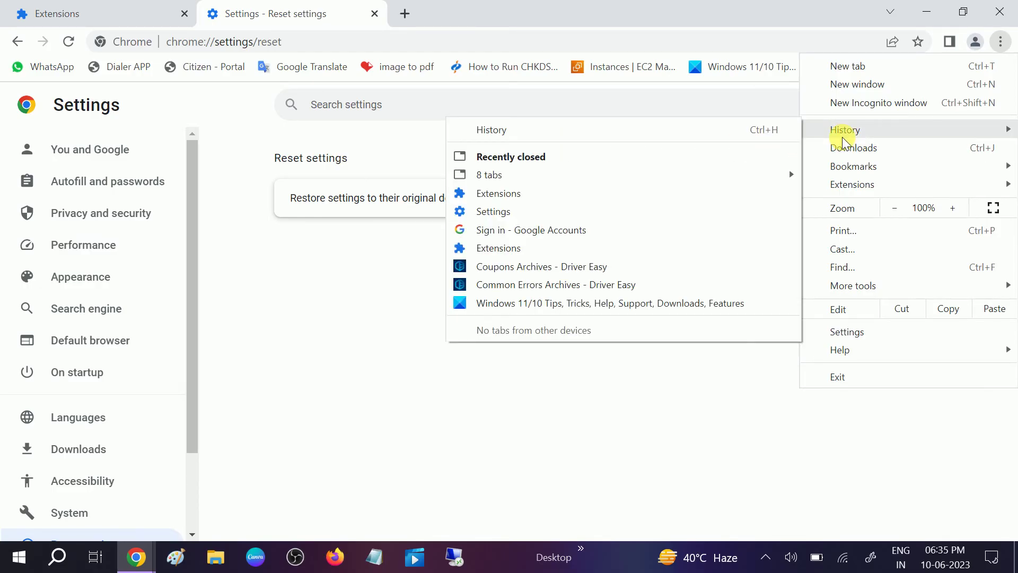
pyautogui.click(694, 126)
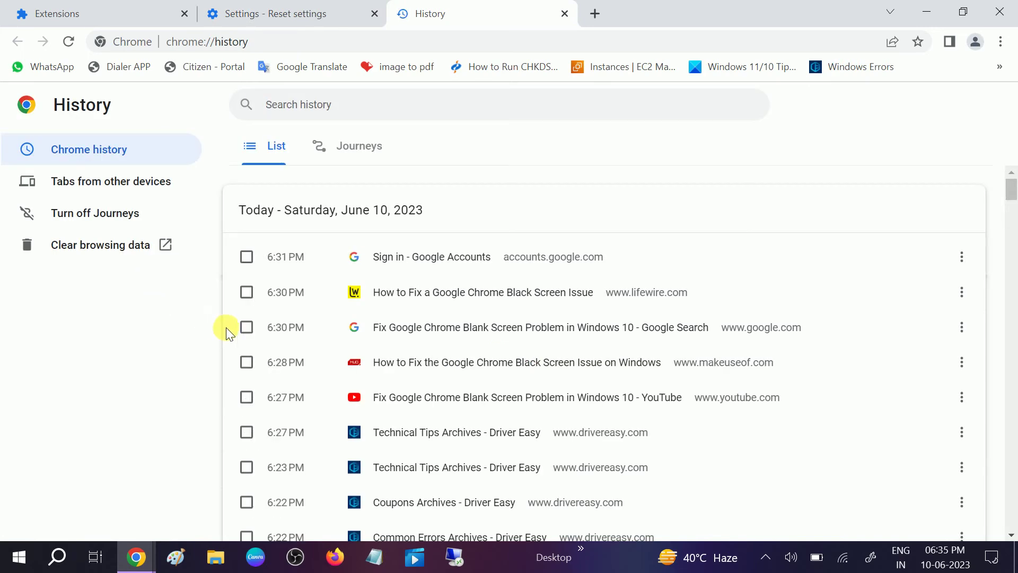
pyautogui.scroll(-5, 299, 347)
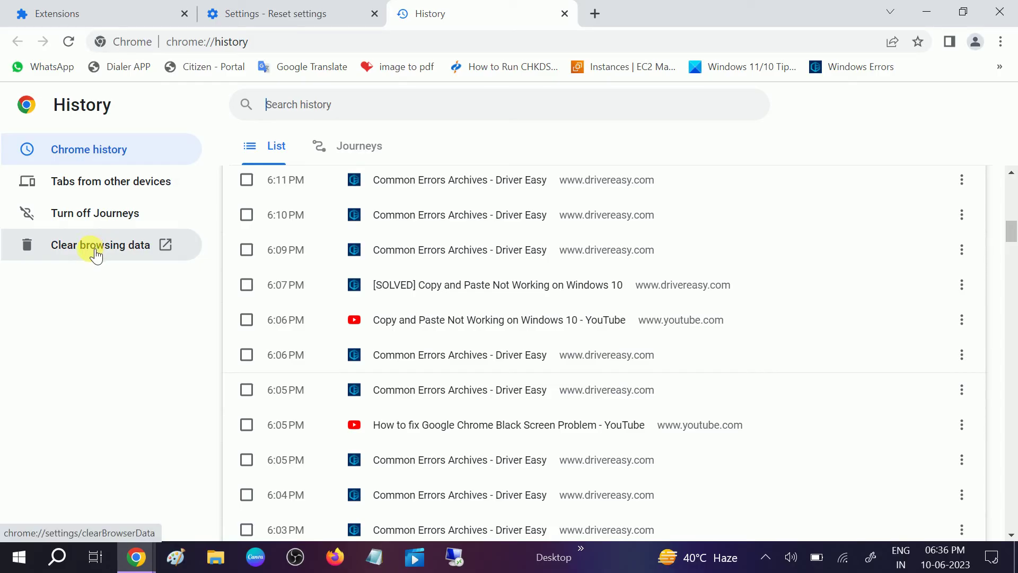
pyautogui.click(95, 254)
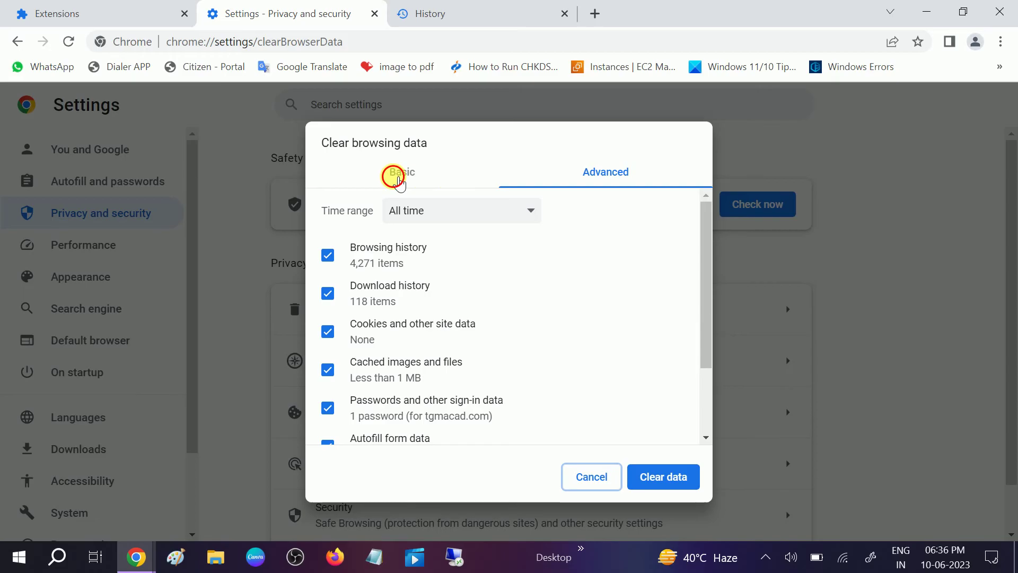
# Review Basic and Advanced clearing options, keeping the All time range.
pyautogui.click(392, 174)
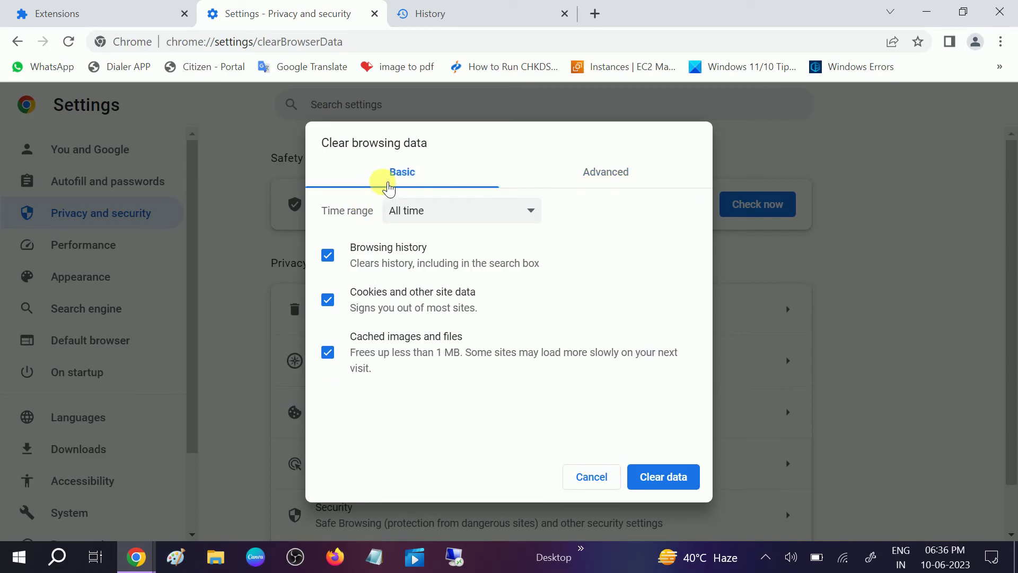
pyautogui.click(603, 173)
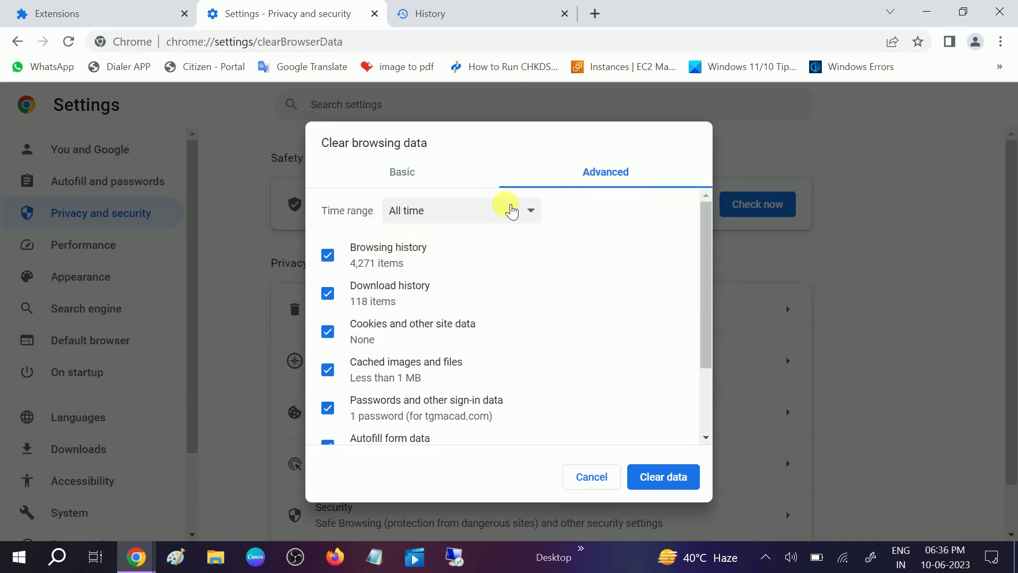
pyautogui.click(450, 211)
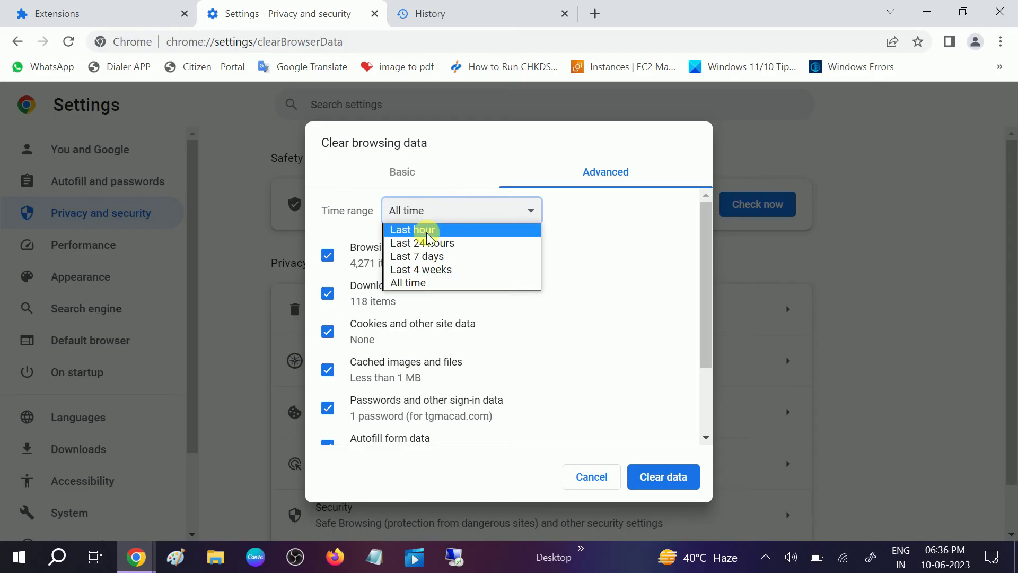
pyautogui.click(414, 284)
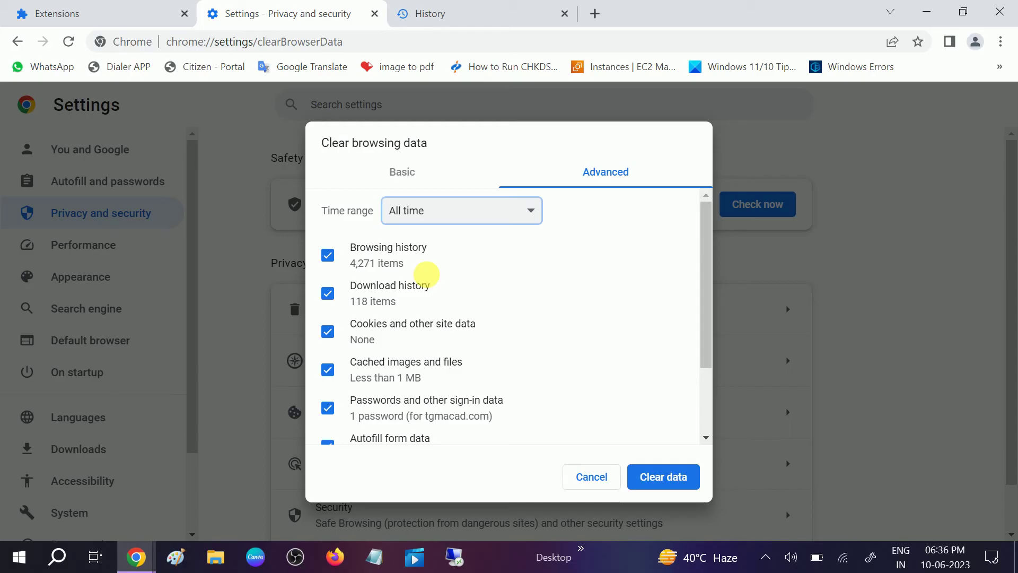
pyautogui.scroll(-3, 497, 334)
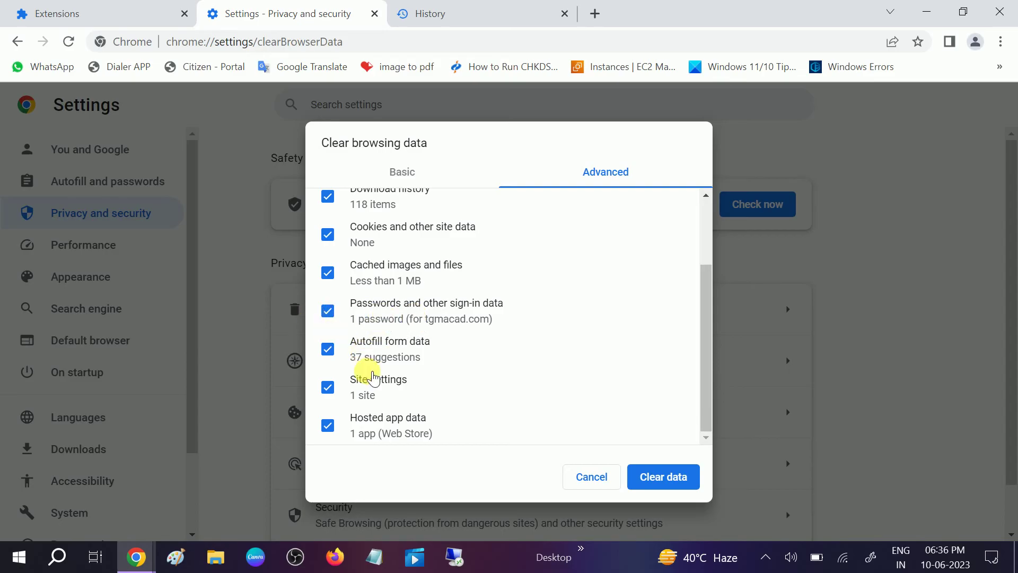
pyautogui.scroll(3, 391, 295)
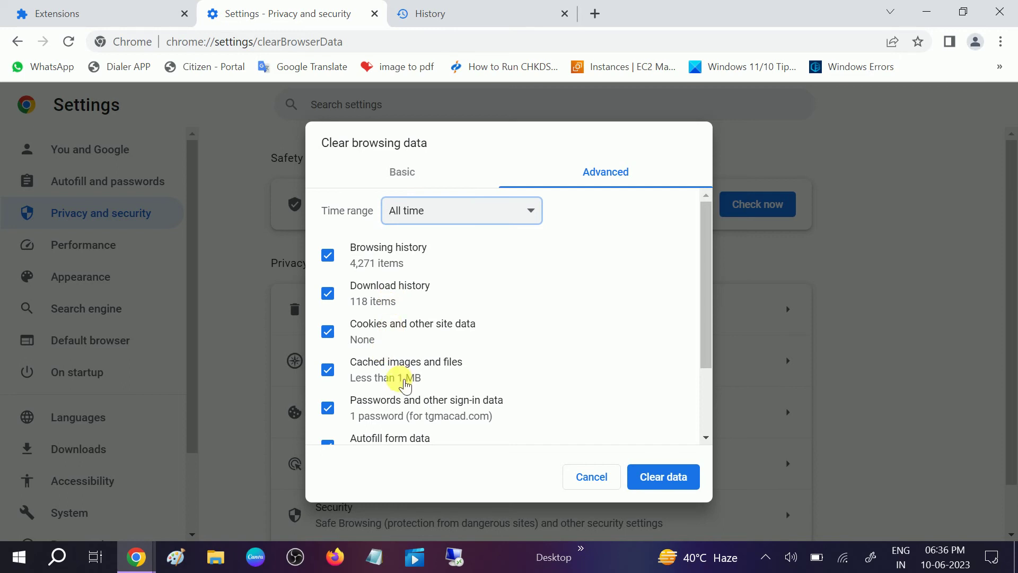
# Close the History and Settings tabs and the Extensions window without clearing data.
pyautogui.click(565, 16)
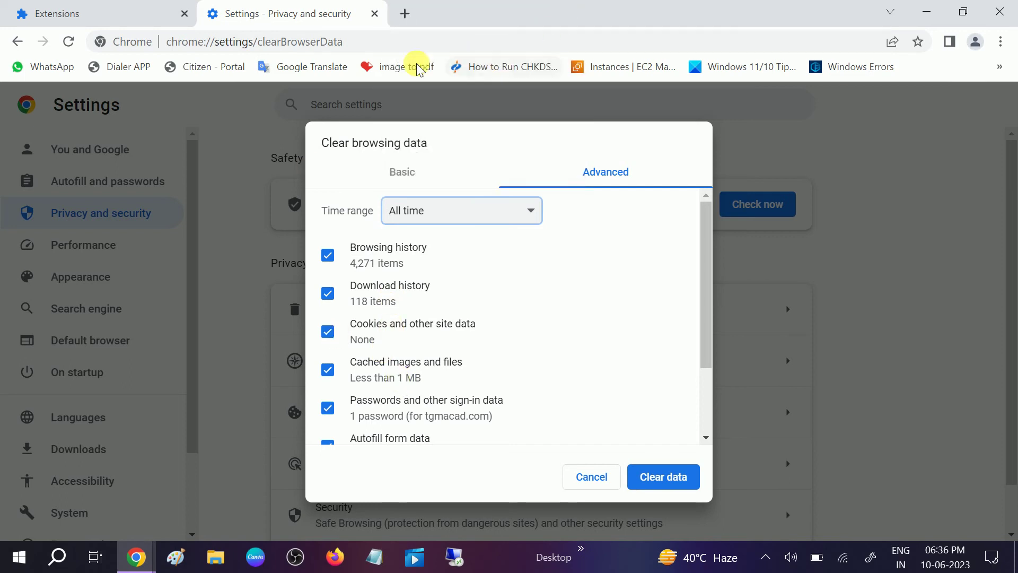
pyautogui.click(373, 14)
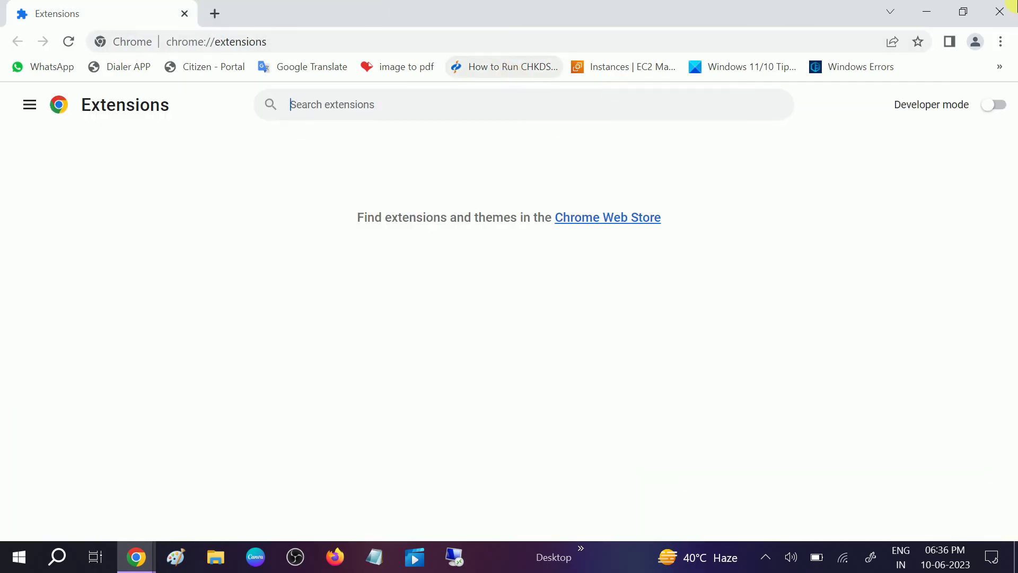
pyautogui.click(999, 11)
# Close the Incognito window and launch Control Panel via Windows search for 'con'.
pyautogui.click(1000, 16)
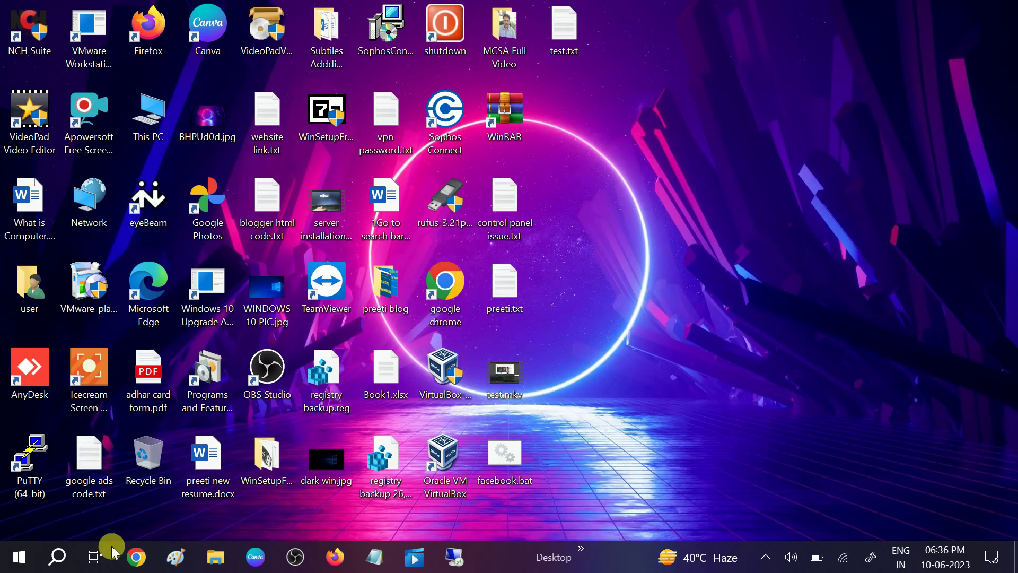
pyautogui.click(56, 558)
pyautogui.write('c')
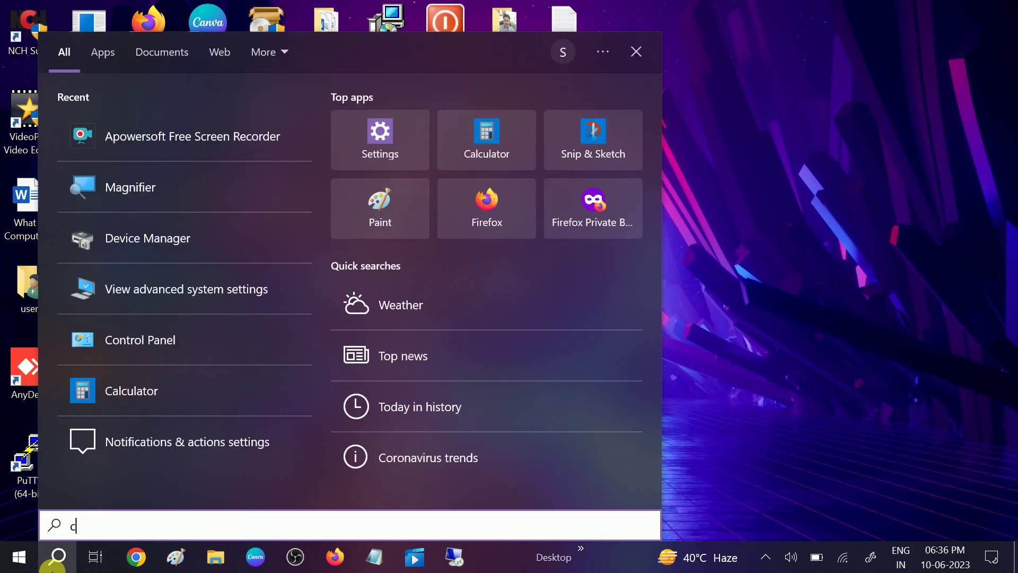
pyautogui.write('on')
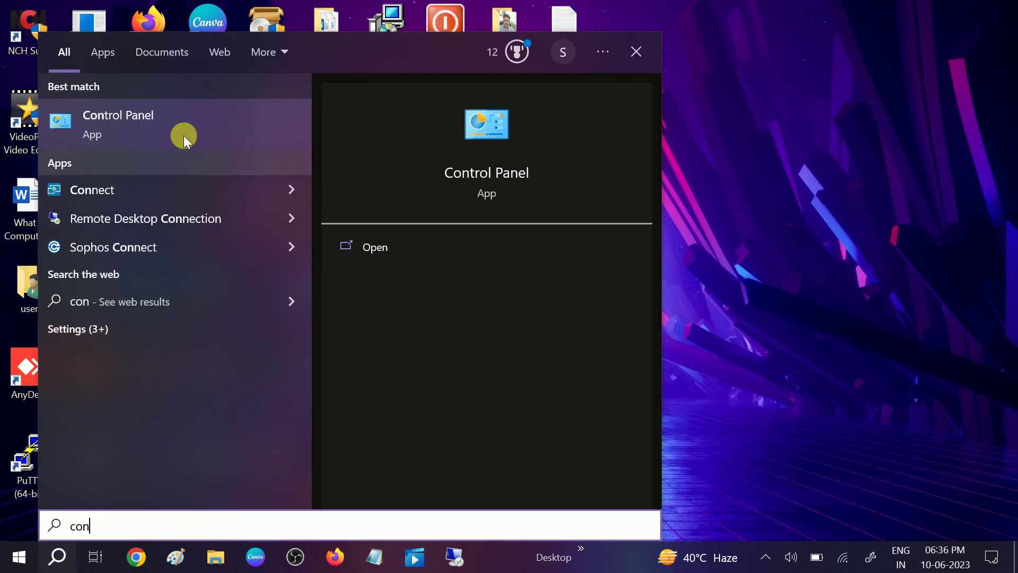
pyautogui.click(176, 118)
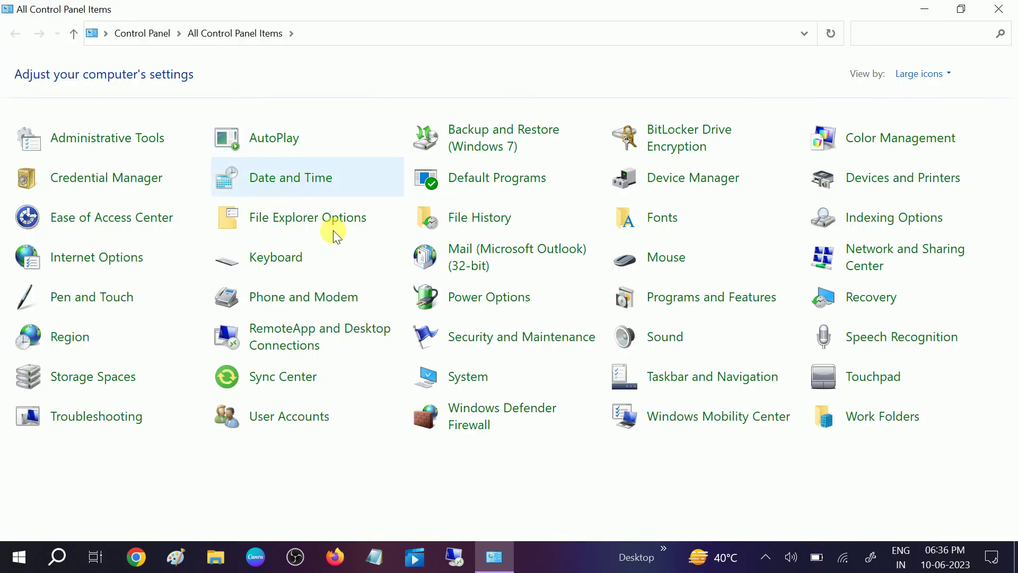
# Keep Large icons view, select Google Chrome in Programs and Features, then close Control Panel.
pyautogui.click(921, 74)
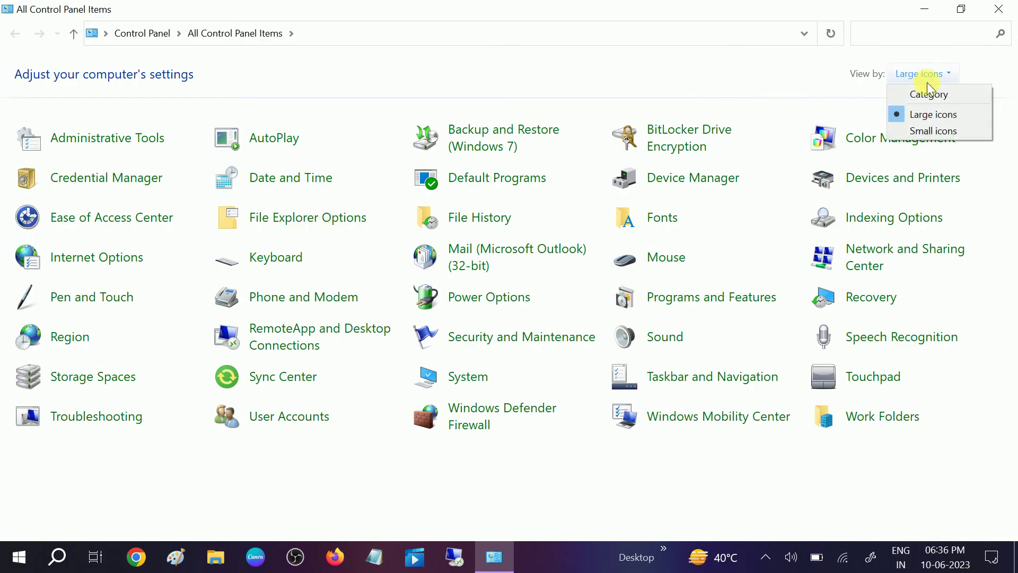
pyautogui.click(927, 111)
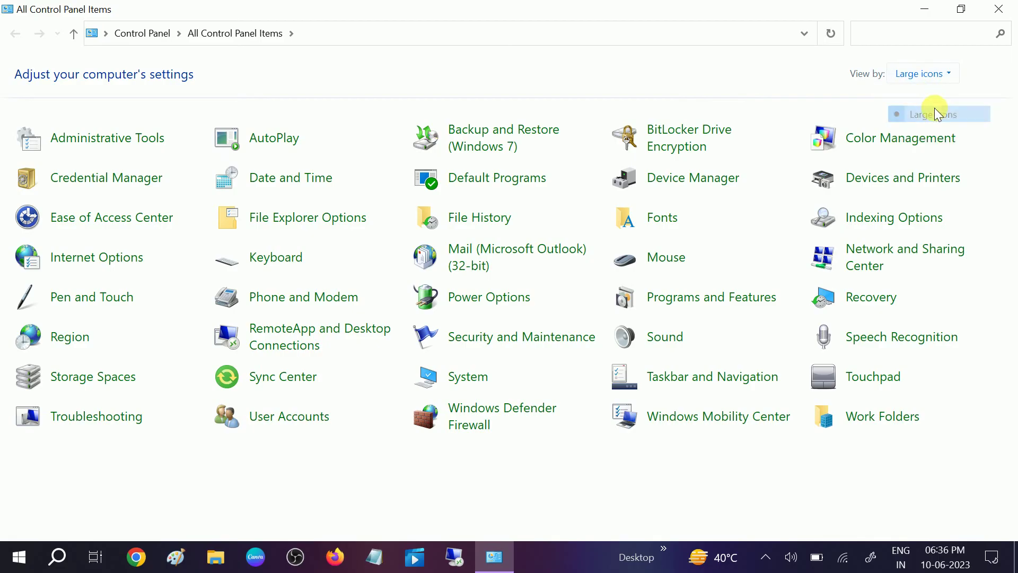
pyautogui.click(721, 298)
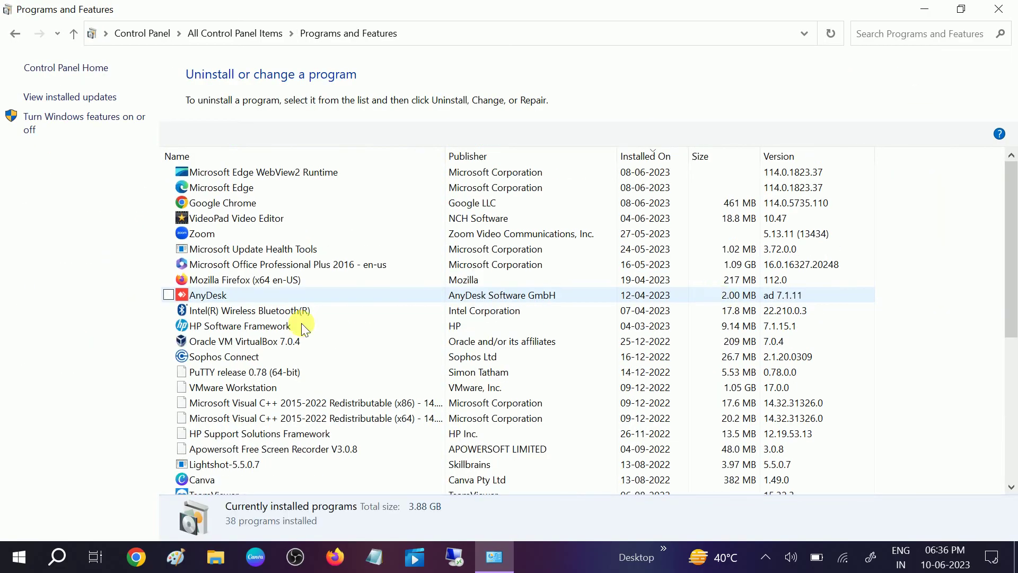
pyautogui.click(238, 212)
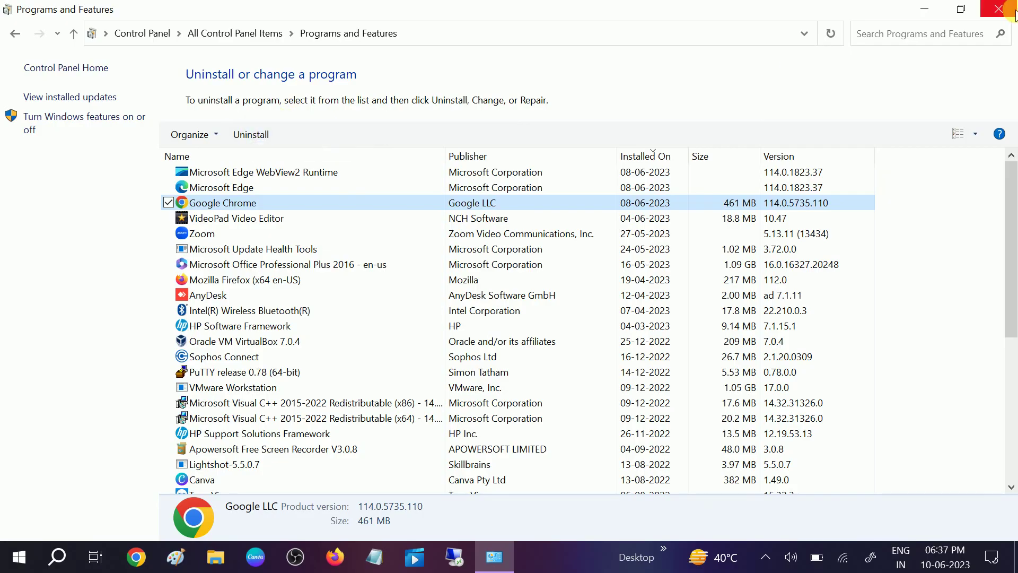
pyautogui.click(999, 9)
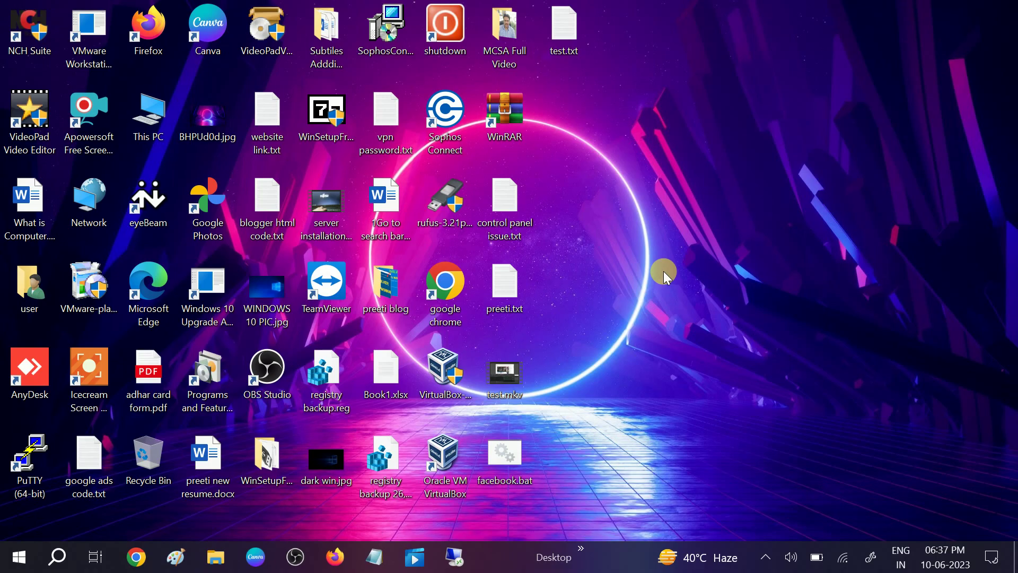